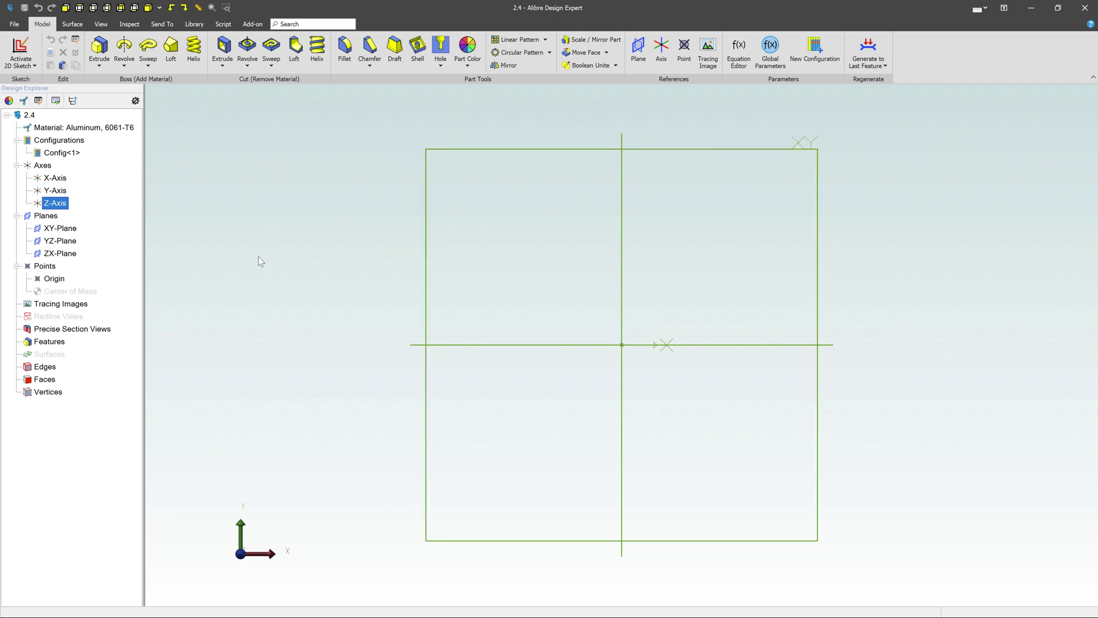
# - Identify where the X, Y and Z axes lie in the part
pyautogui.click(53, 180)
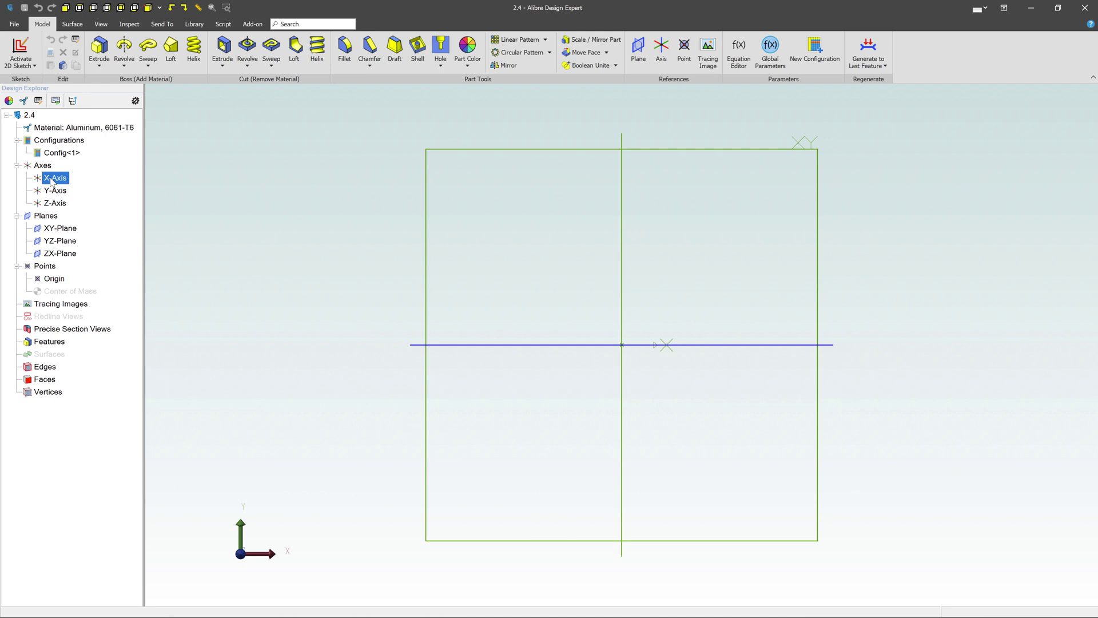
pyautogui.click(53, 192)
pyautogui.click(55, 204)
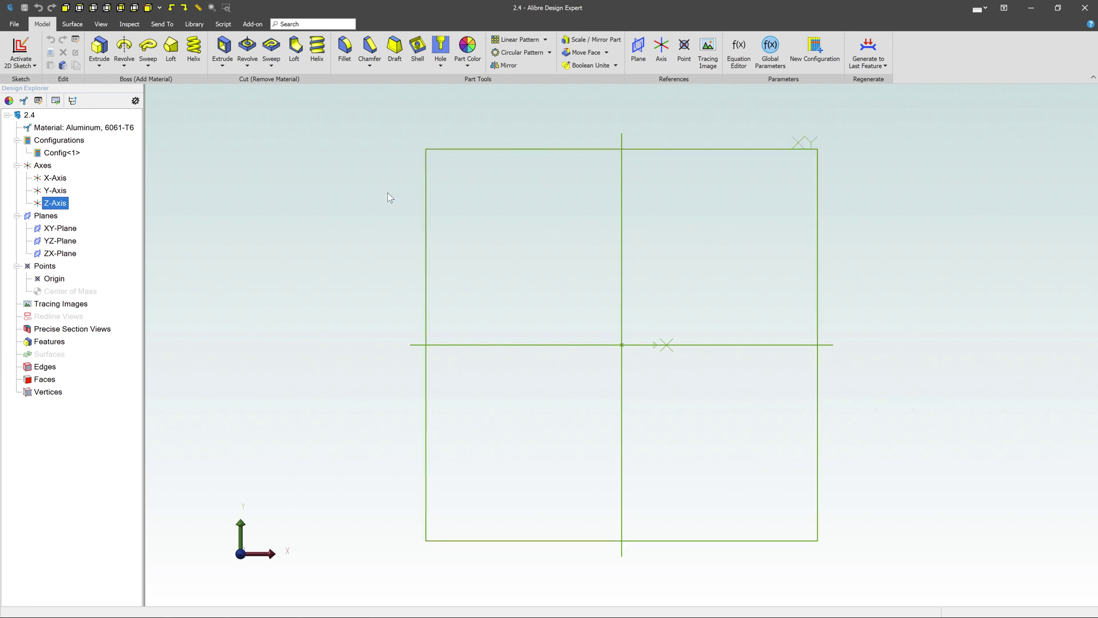
# - Sketch a rectangle on the XY-Plane above and left of the origin as Sketch<1>
pyautogui.click(19, 50)
pyautogui.click(486, 148)
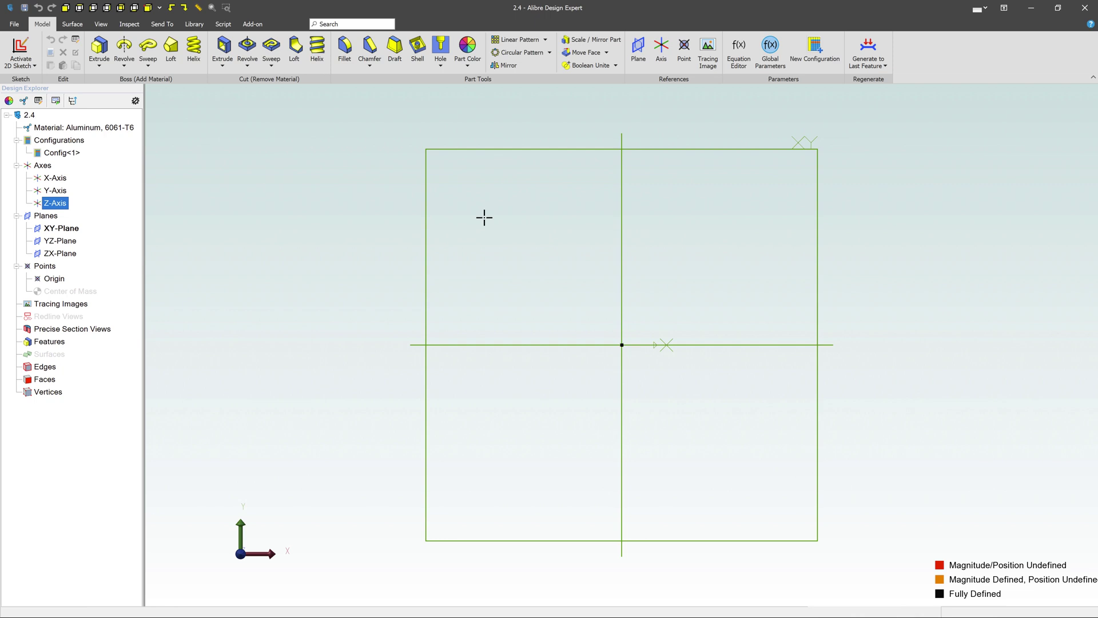
pyautogui.click(254, 48)
pyautogui.click(315, 170)
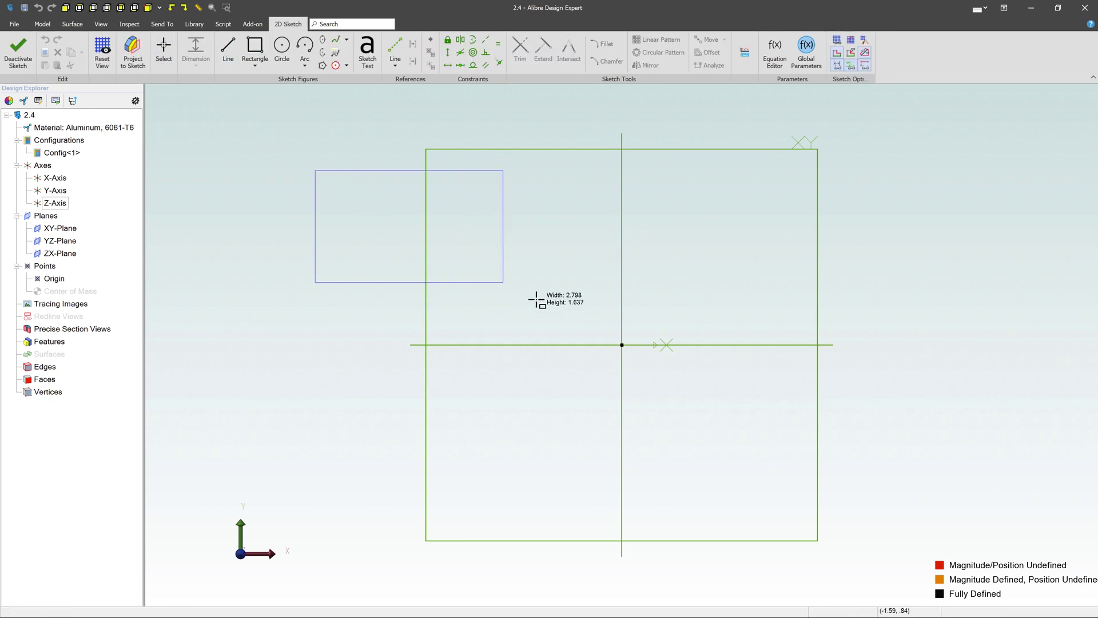
pyautogui.click(537, 313)
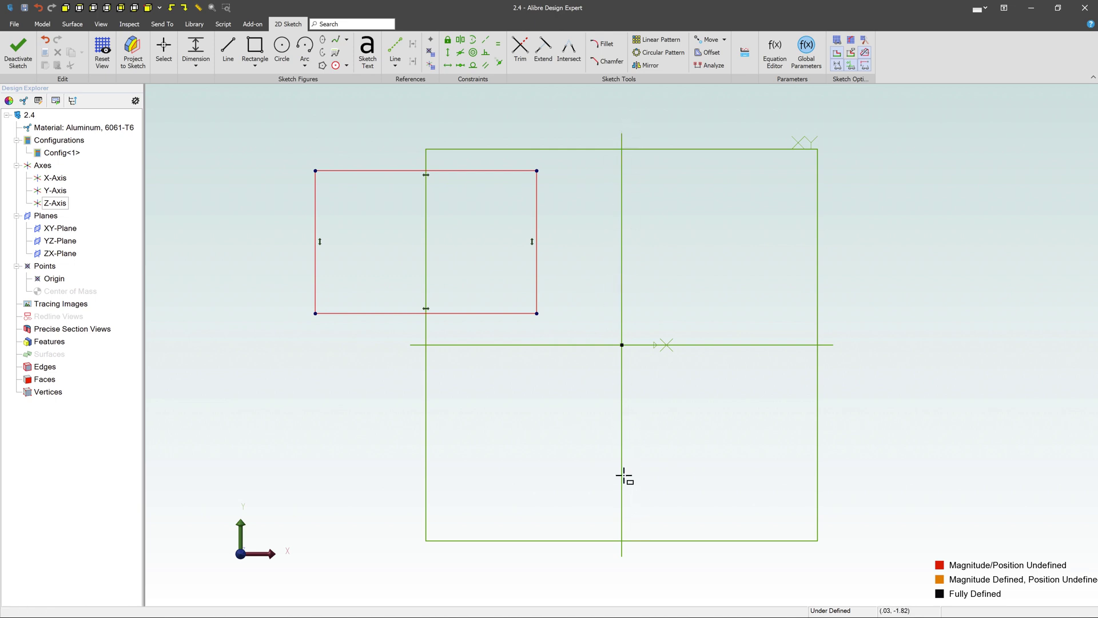
pyautogui.click(21, 54)
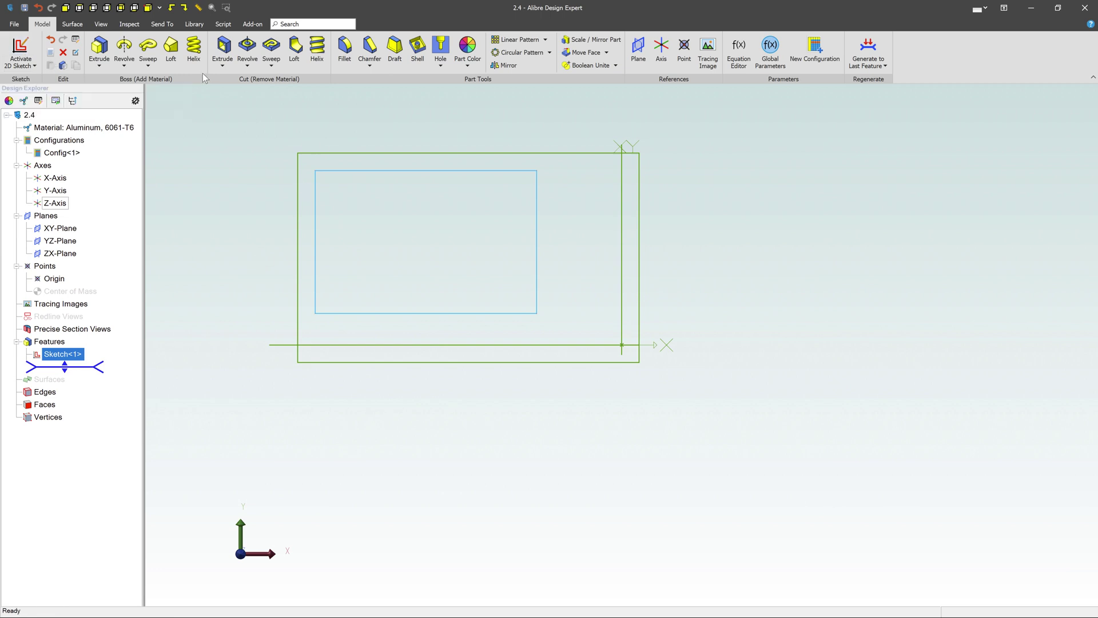
# - Revolve Sketch<1> 360° about the Y-Axis into Revolution<1>, a ring with a central hole
pyautogui.click(124, 49)
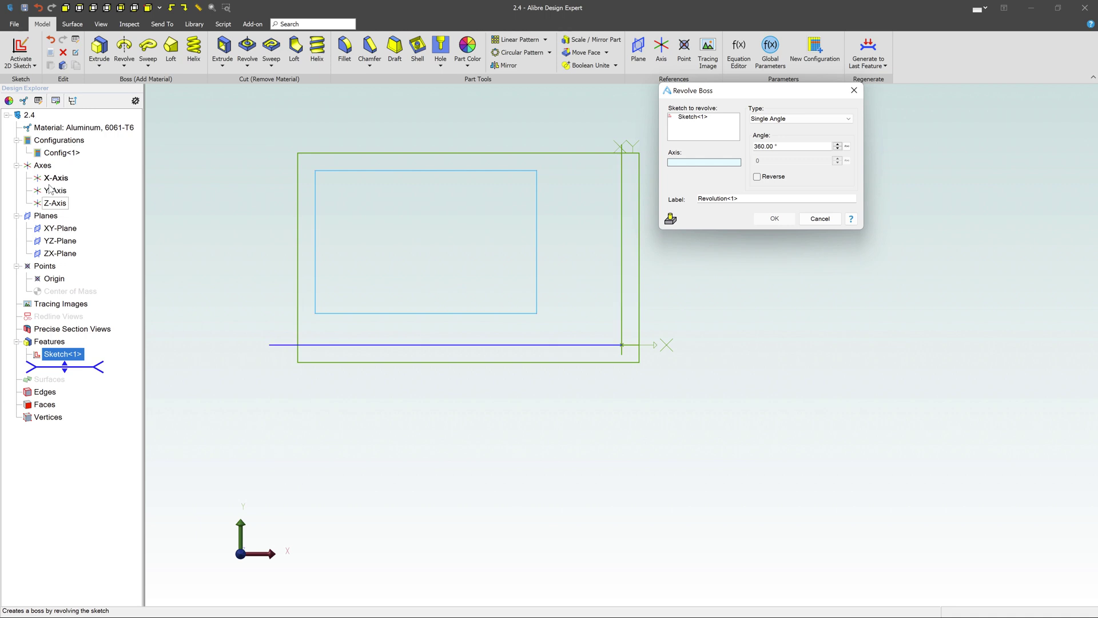
pyautogui.click(622, 174)
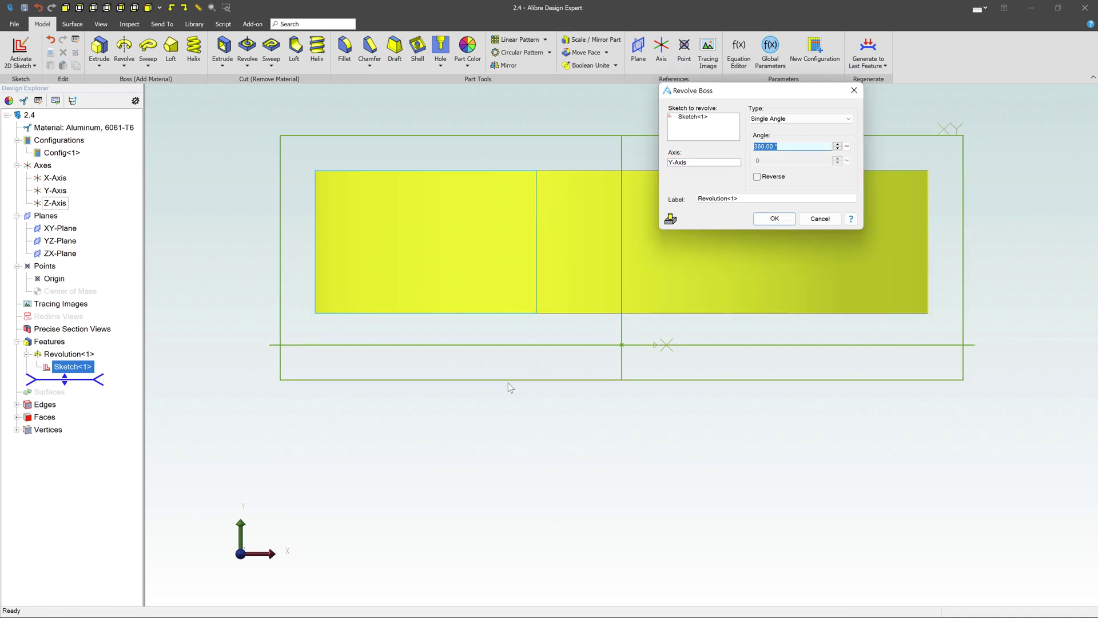
pyautogui.click(508, 387)
pyautogui.hotkey('ctrl', 'i')
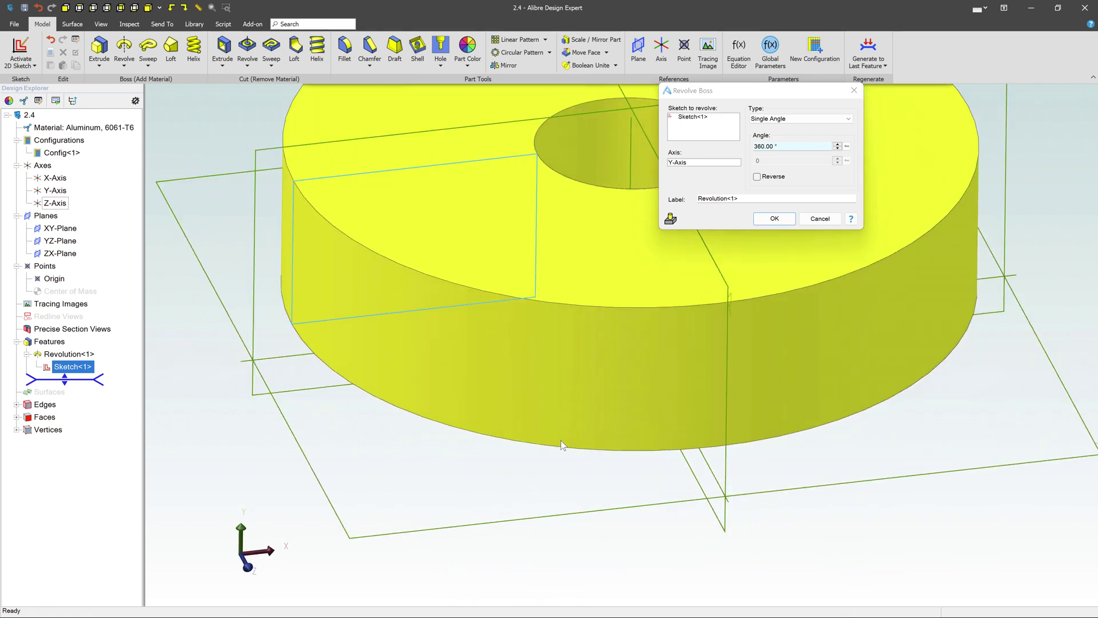
pyautogui.moveTo(667, 323); pyautogui.dragTo(664, 331, button='right')
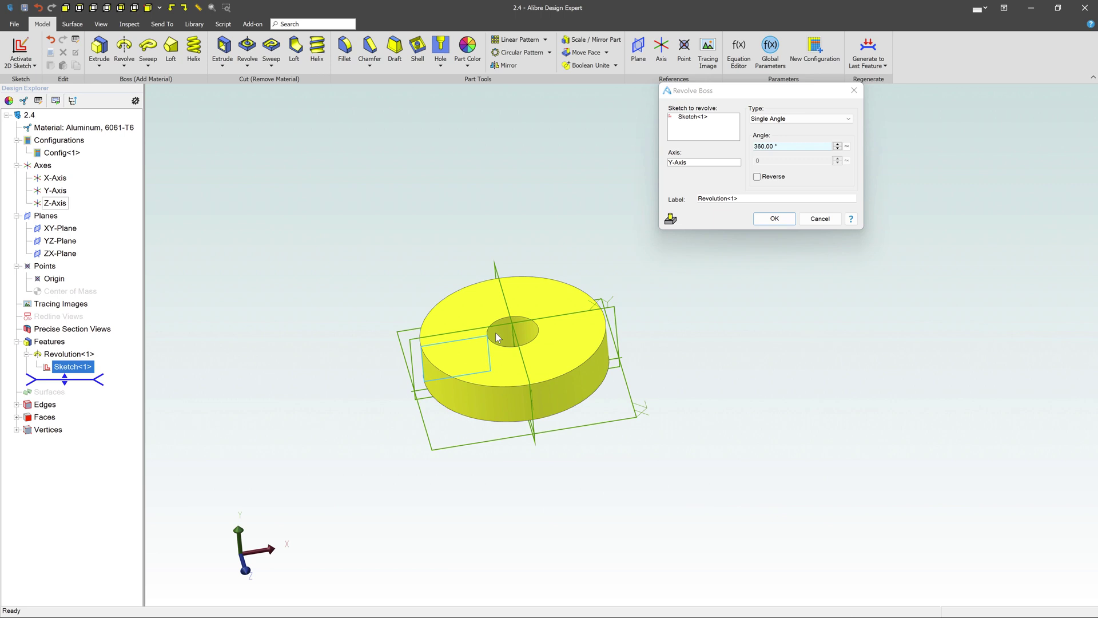
pyautogui.click(775, 219)
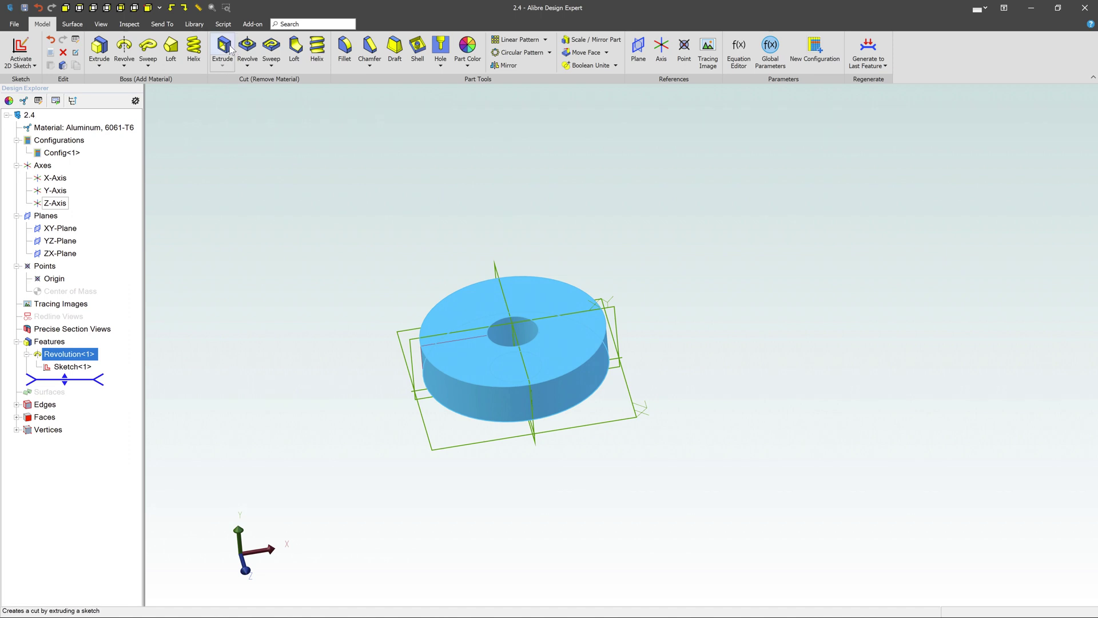
# - Hide the reference geometry, show only the axes again, and view the washer at an angle
pyautogui.click(100, 24)
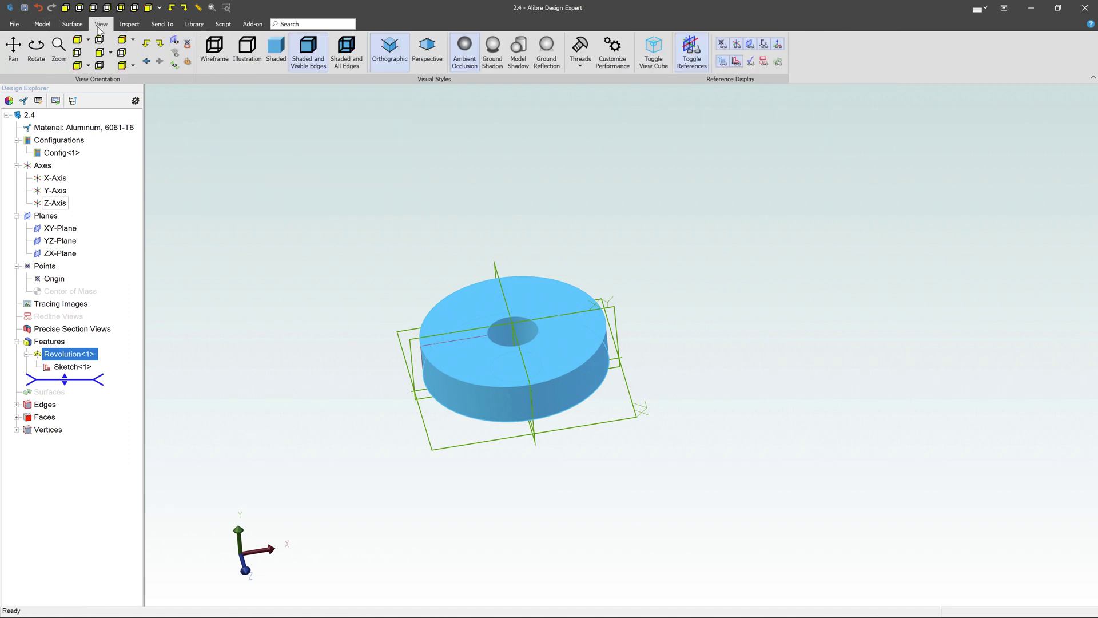
pyautogui.click(689, 68)
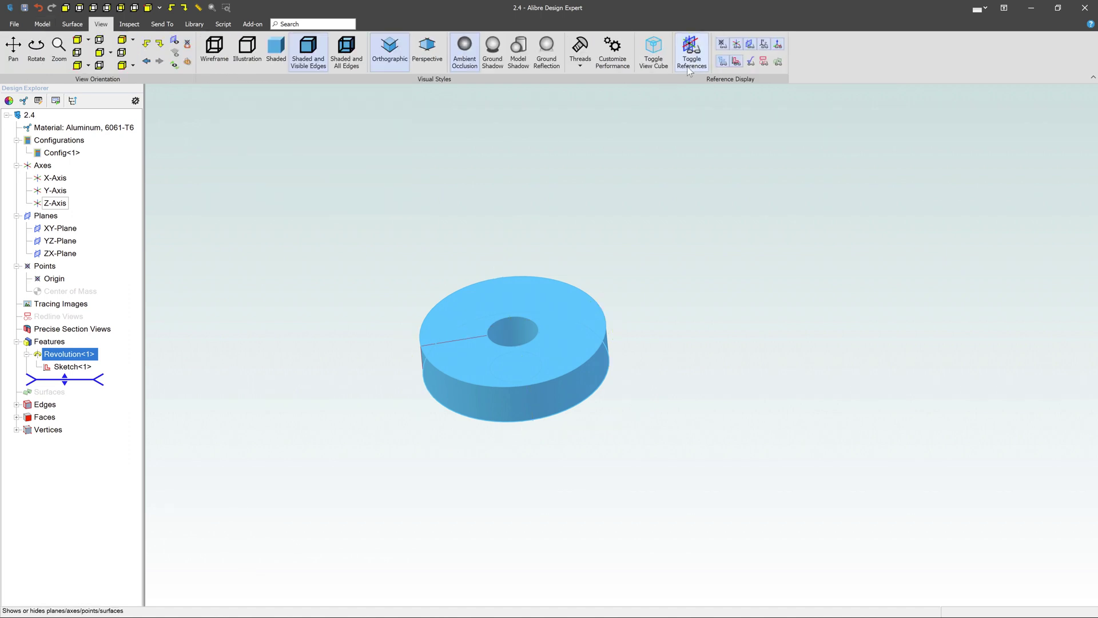
pyautogui.moveTo(609, 249); pyautogui.dragTo(631, 255, button='right')
pyautogui.click(640, 287)
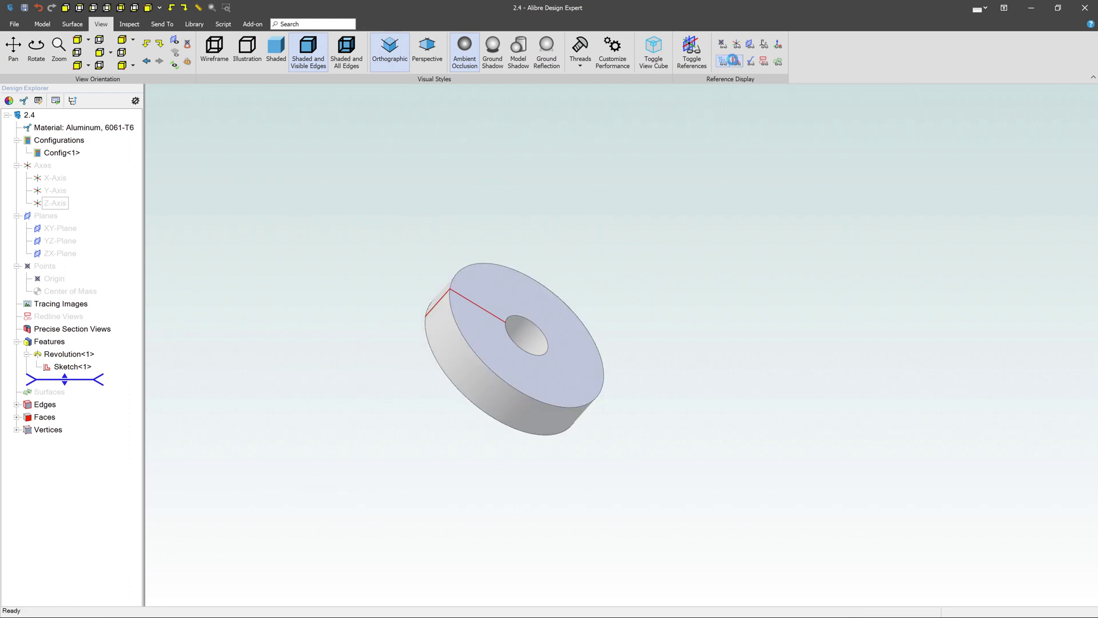
pyautogui.click(737, 44)
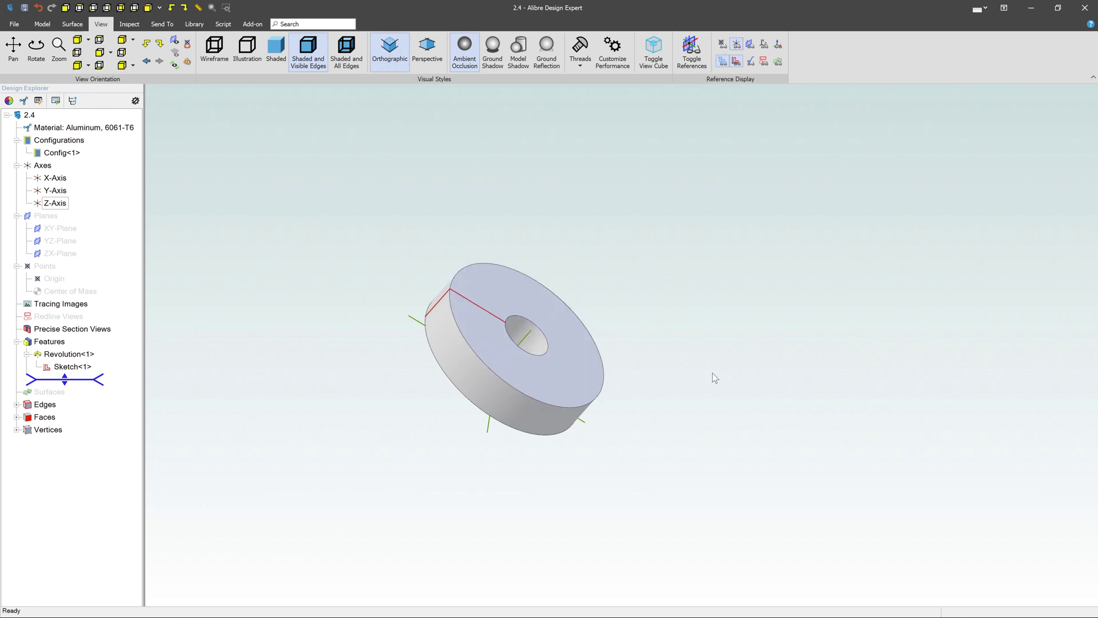
pyautogui.moveTo(713, 375)
pyautogui.mouseDown(button='middle')
pyautogui.moveTo(697, 349)
pyautogui.moveTo(735, 372)
pyautogui.moveTo(724, 369)
pyautogui.mouseUp(button='middle')
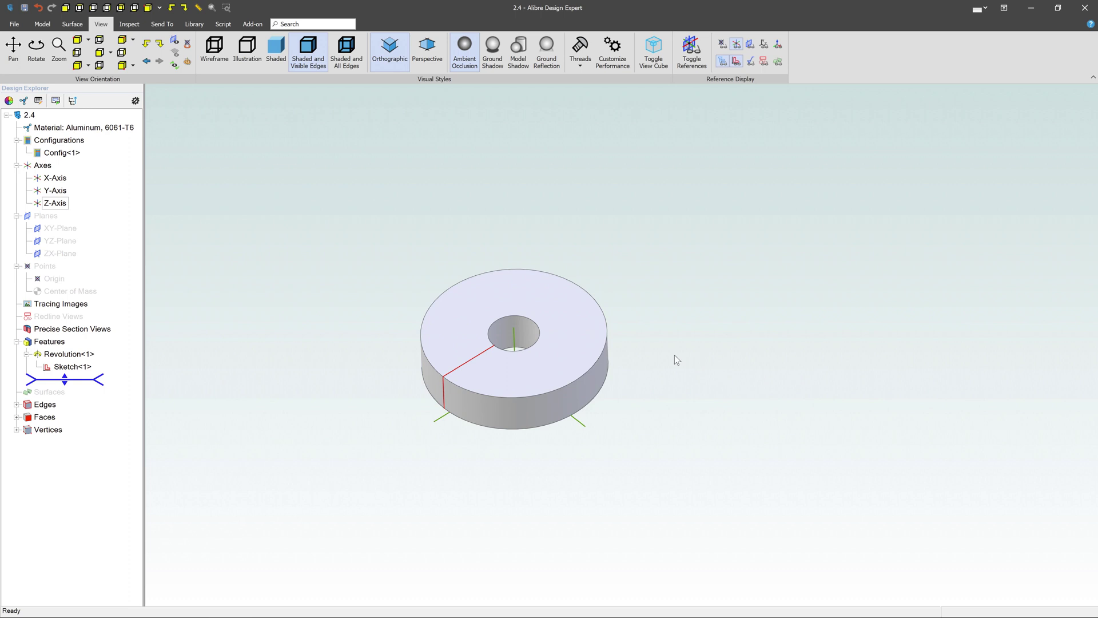
pyautogui.click(483, 366)
# - Edit Sketch<1> to add a circle above the rectangle, forming a torus atop the washer
pyautogui.click(68, 371)
pyautogui.rightClick(66, 365)
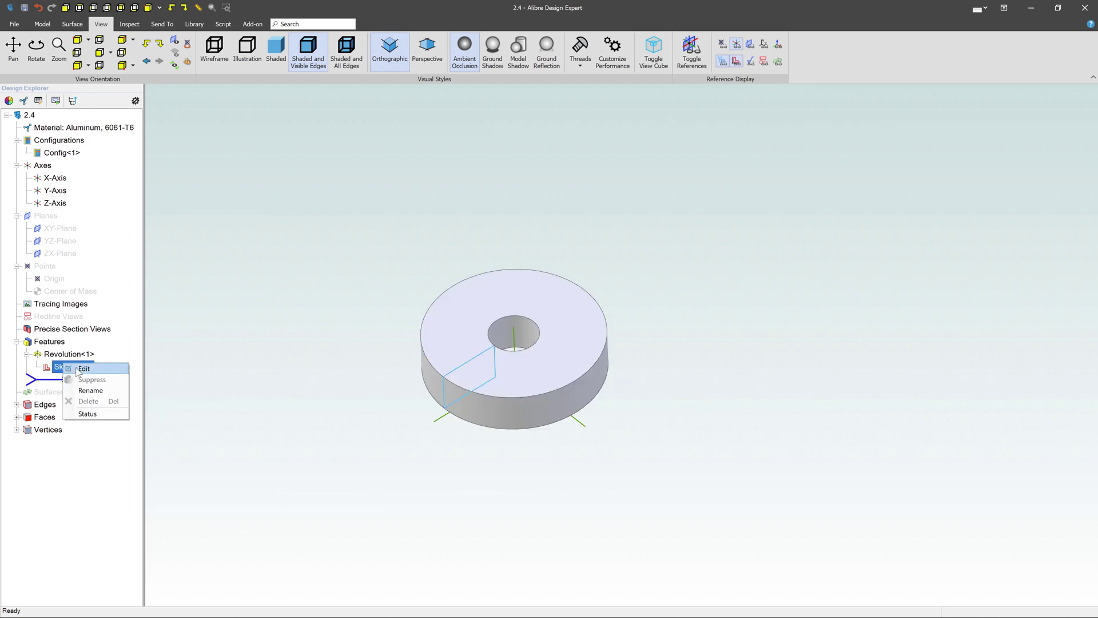
pyautogui.click(83, 369)
pyautogui.click(281, 48)
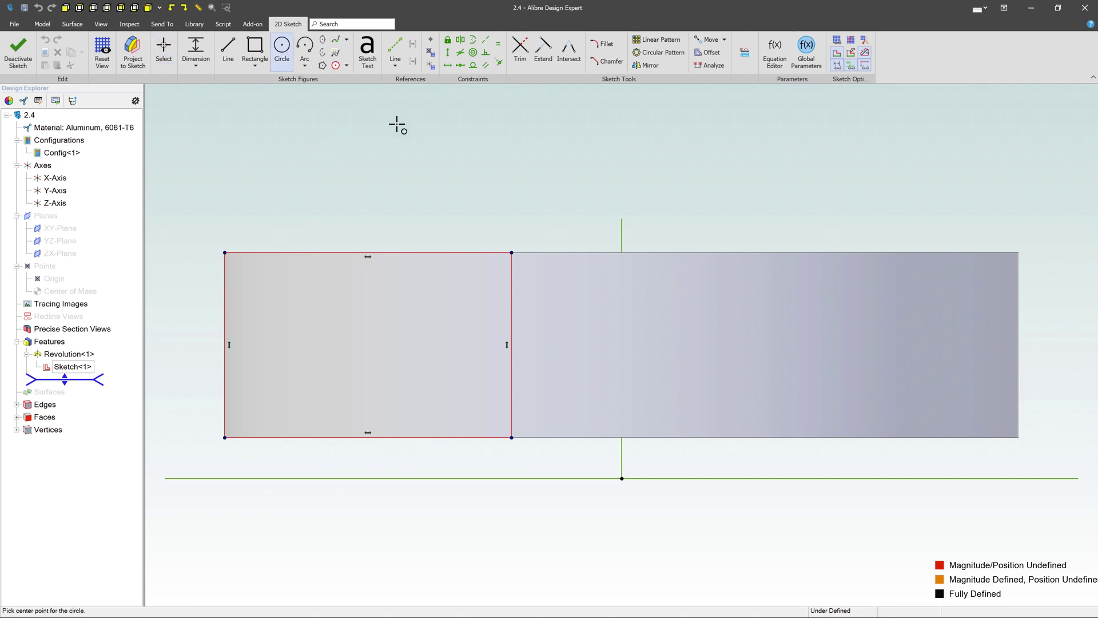
pyautogui.scroll(-2, 543, 234)
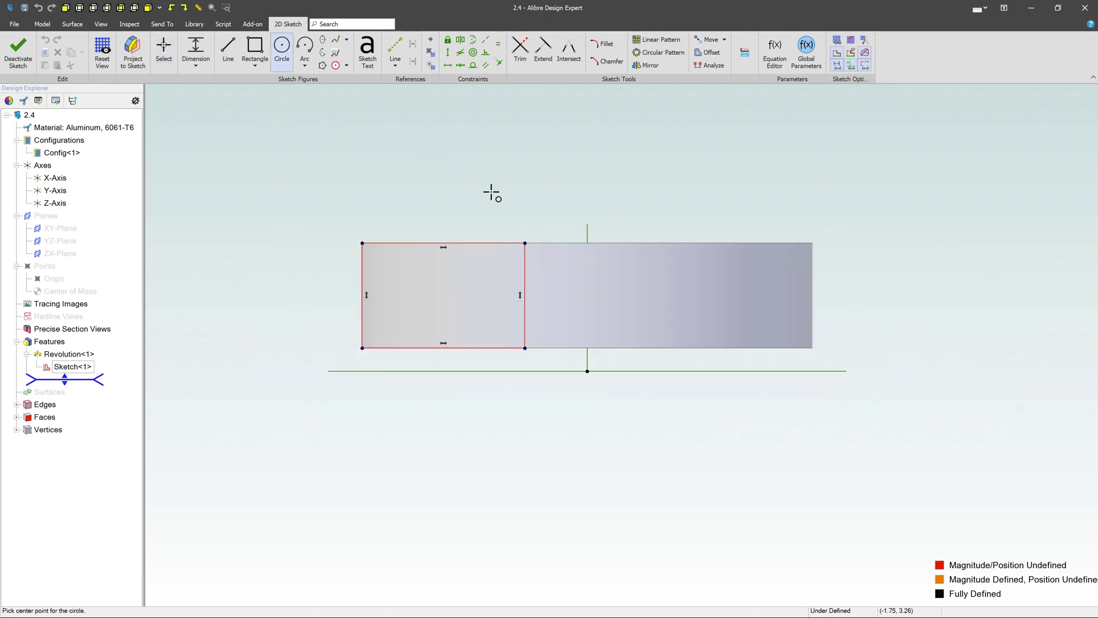
pyautogui.click(454, 164)
pyautogui.click(500, 196)
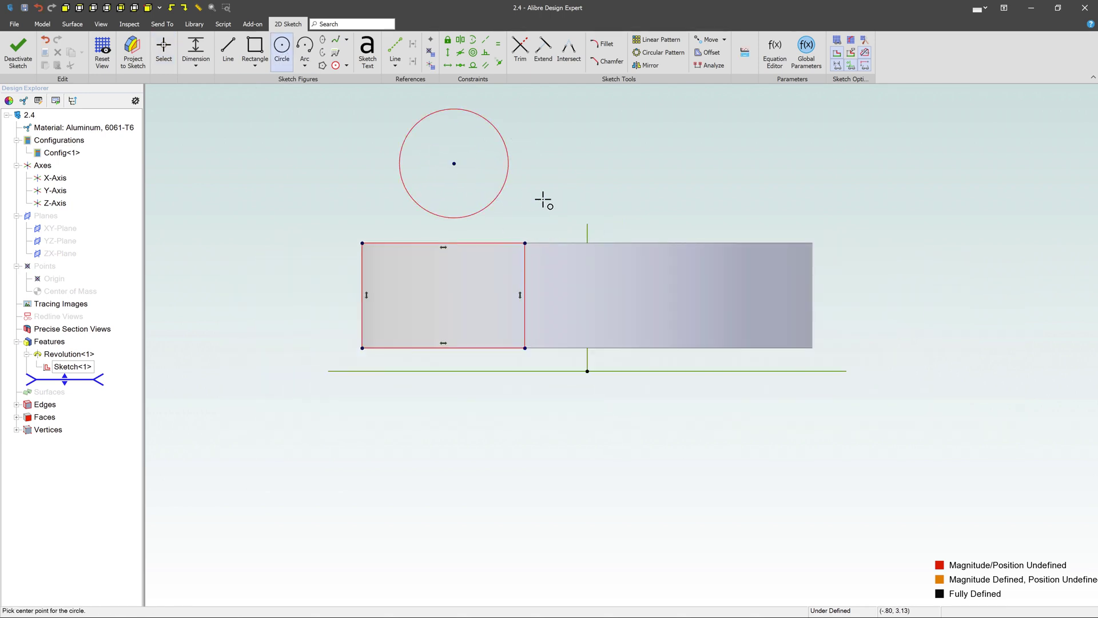
pyautogui.click(18, 51)
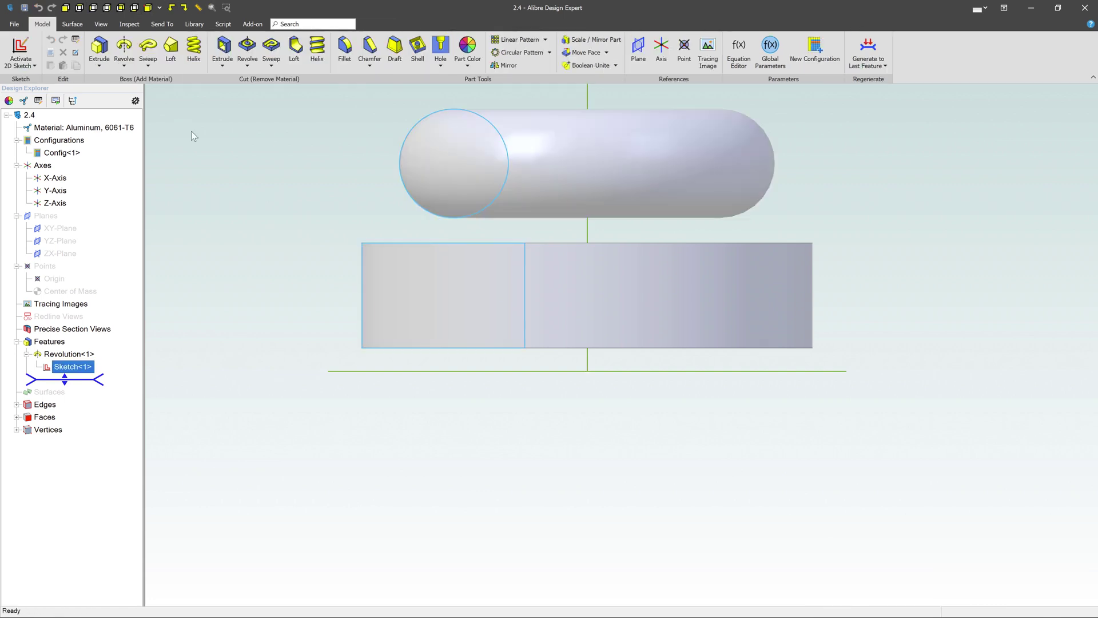
pyautogui.moveTo(333, 314); pyautogui.dragTo(354, 365, button='middle')
pyautogui.scroll(-4, 353, 383)
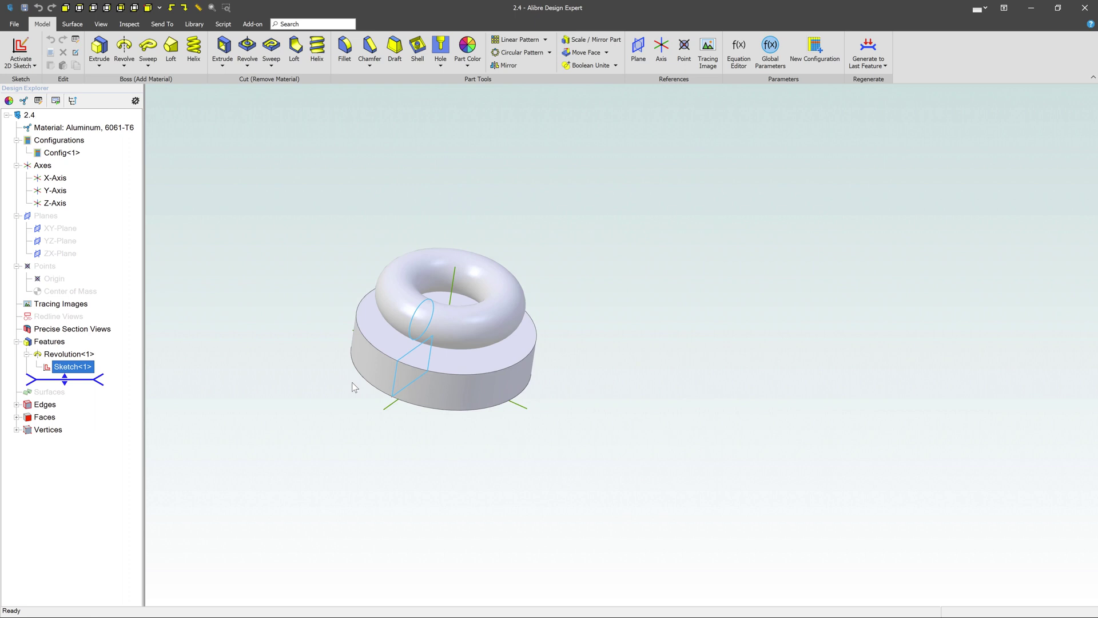
pyautogui.scroll(-1, 351, 382)
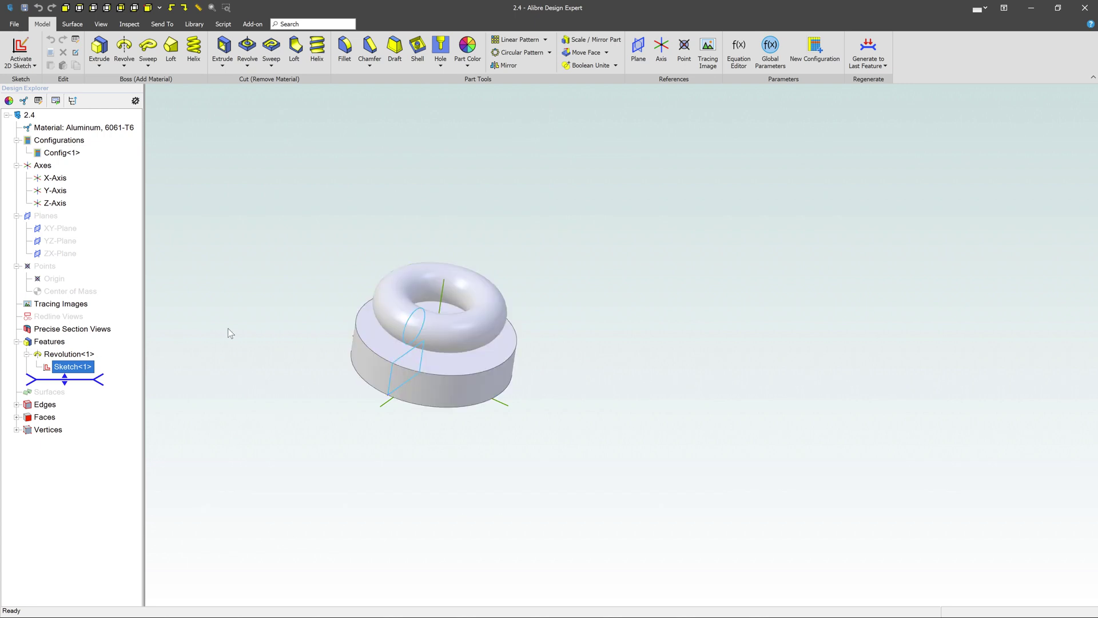
# - In Sketch<1>, draw a zigzag line across the rectangle's top corner and the circle
pyautogui.rightClick(69, 368)
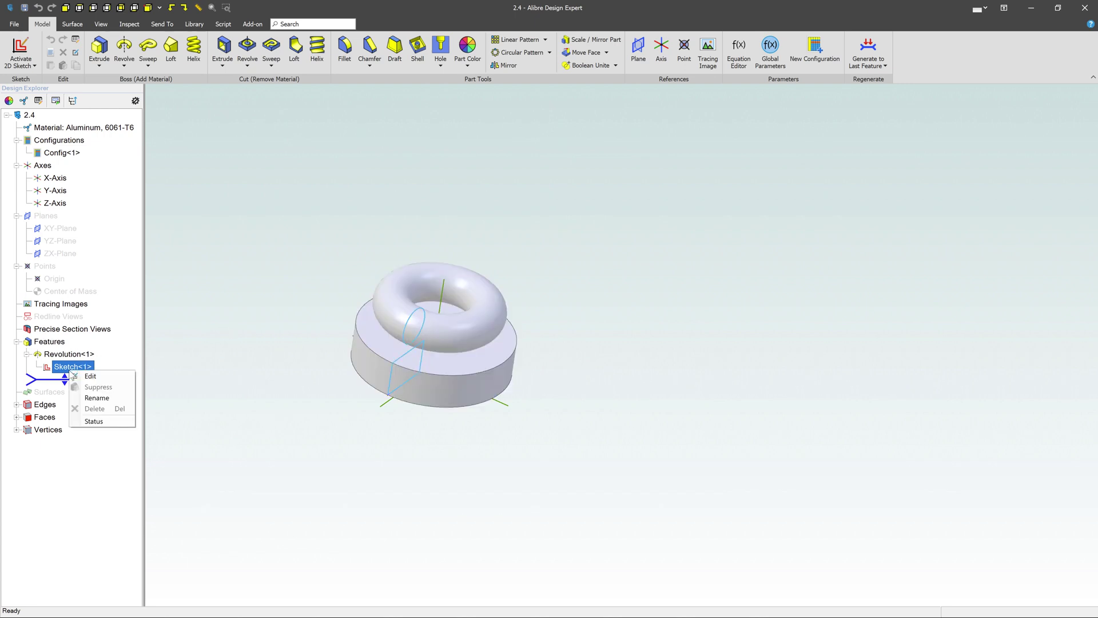
pyautogui.click(83, 376)
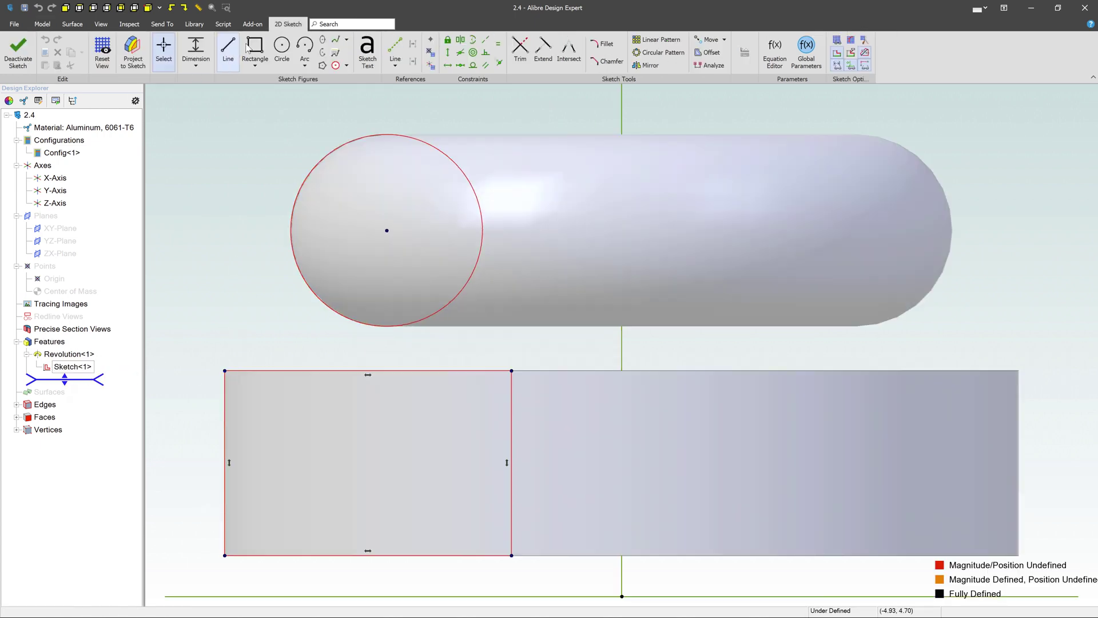
pyautogui.click(227, 52)
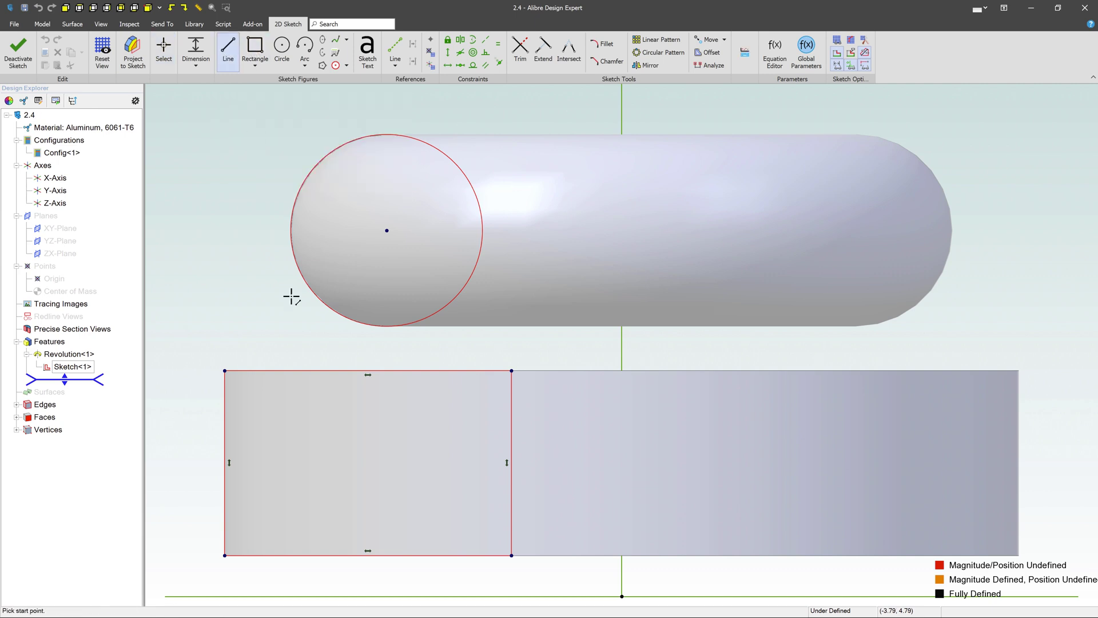
pyautogui.click(181, 451)
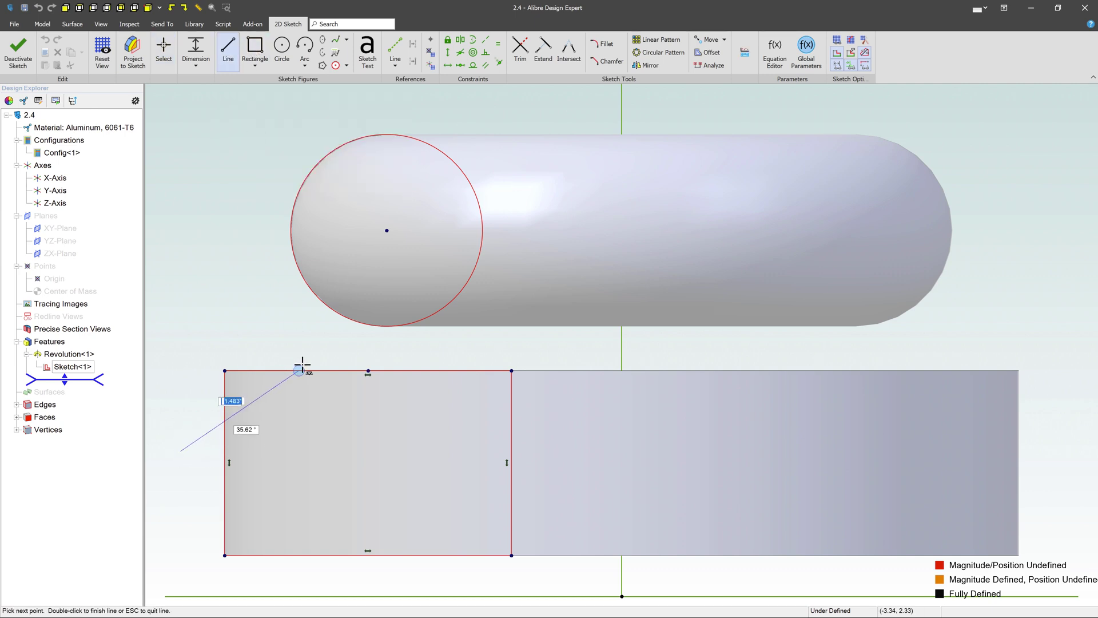
pyautogui.click(324, 354)
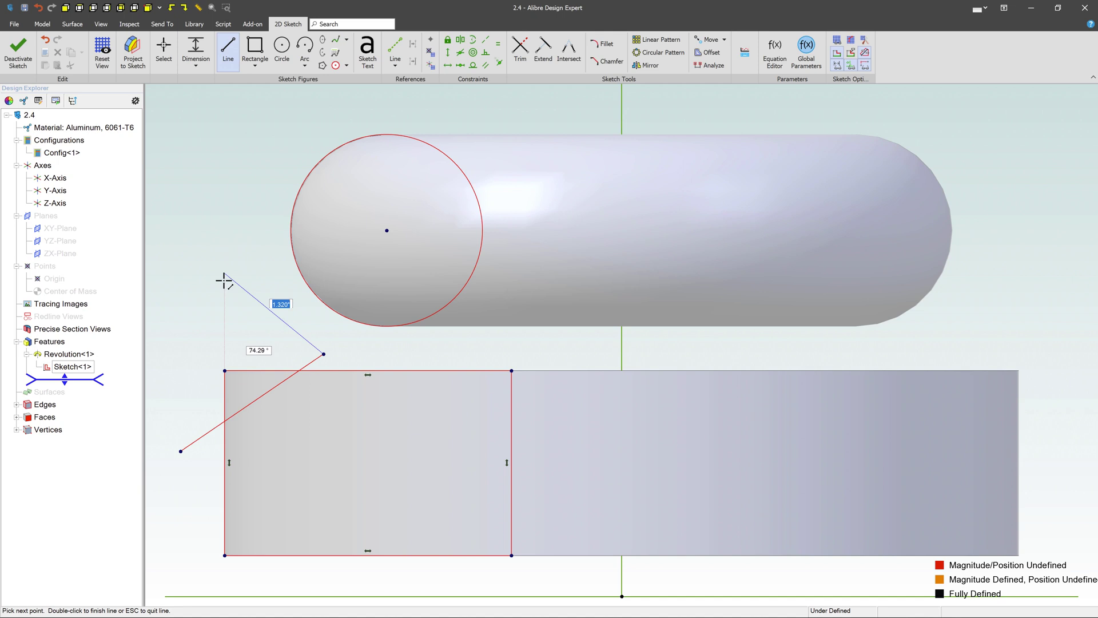
pyautogui.click(243, 264)
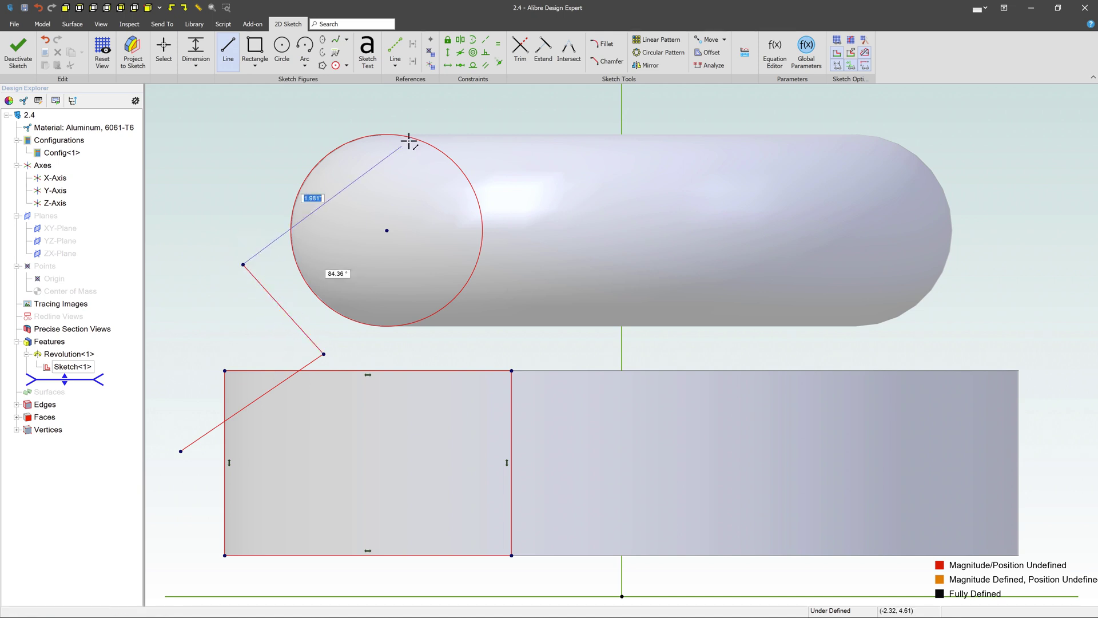
pyautogui.click(467, 106)
pyautogui.press('Escape')
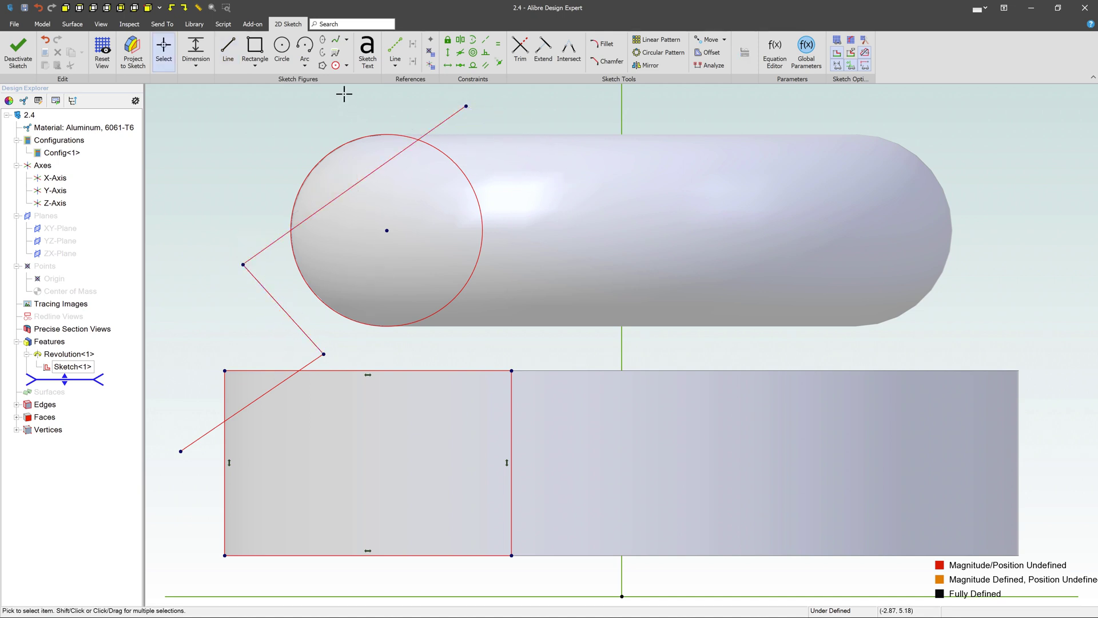
# - Trim the circle arc, rectangle corner and leftover line pieces, then rebuild the revolve
pyautogui.click(519, 50)
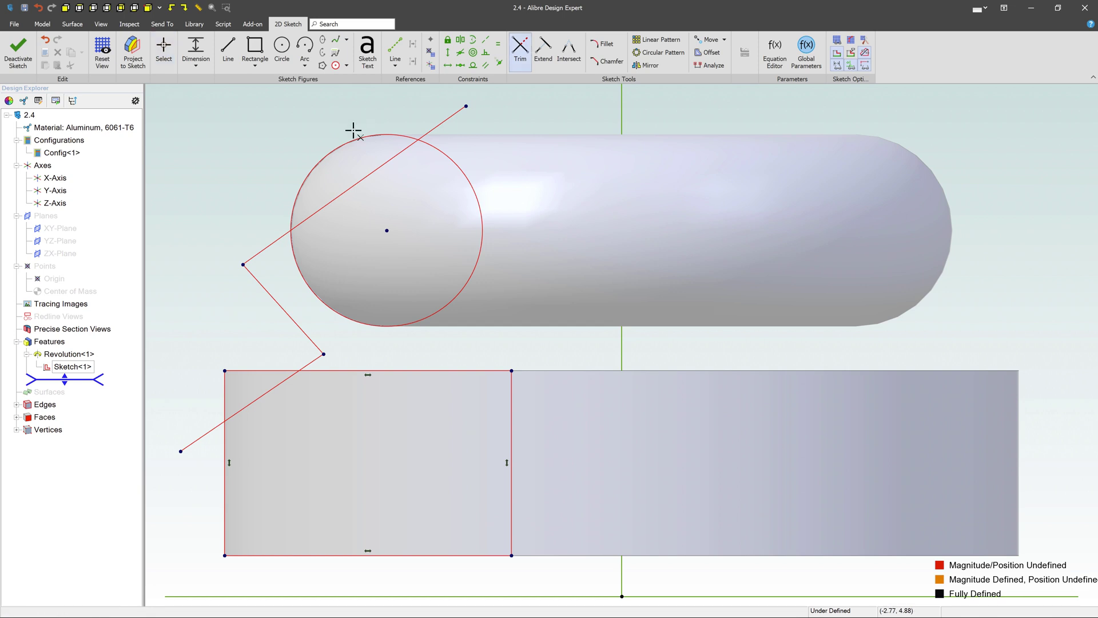
pyautogui.click(354, 138)
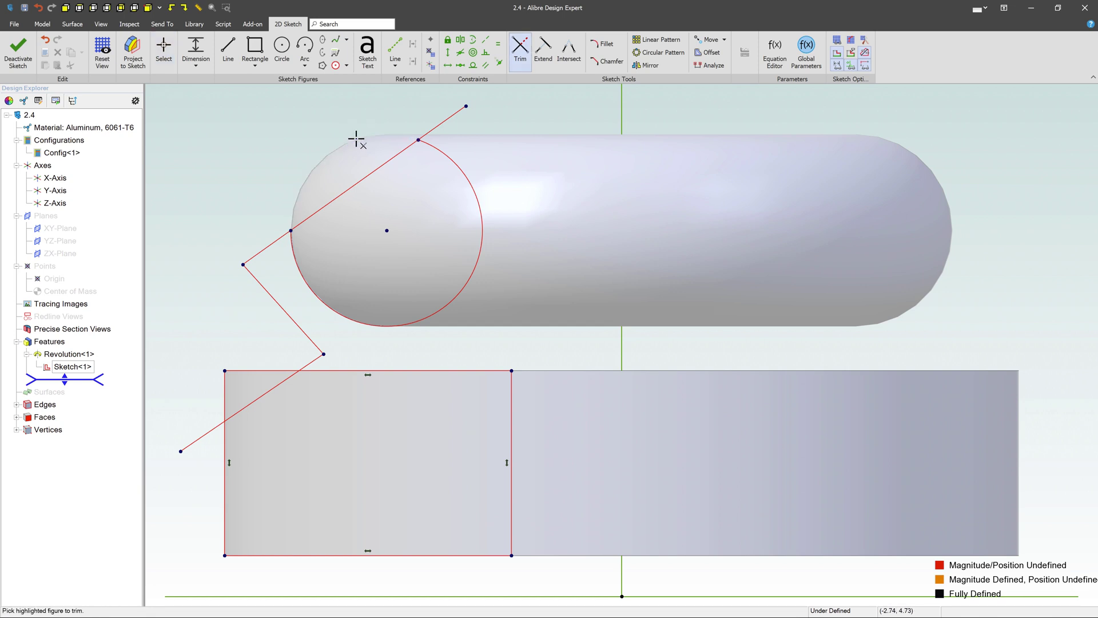
pyautogui.click(447, 117)
pyautogui.click(247, 261)
pyautogui.click(249, 270)
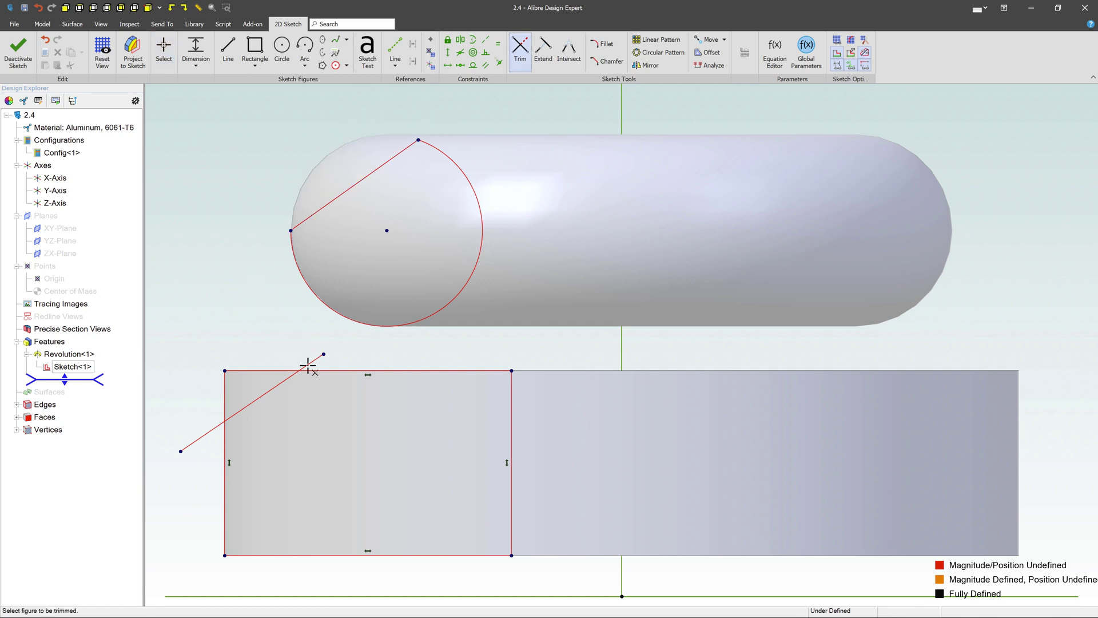
pyautogui.click(280, 371)
pyautogui.click(225, 391)
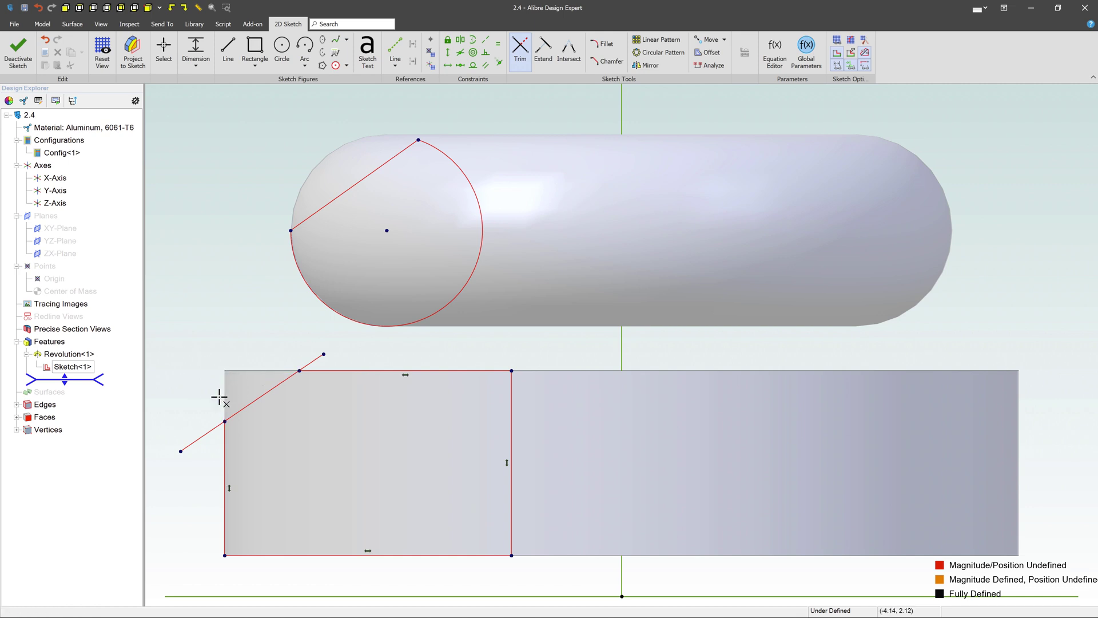
pyautogui.click(214, 427)
pyautogui.click(313, 361)
pyautogui.click(29, 60)
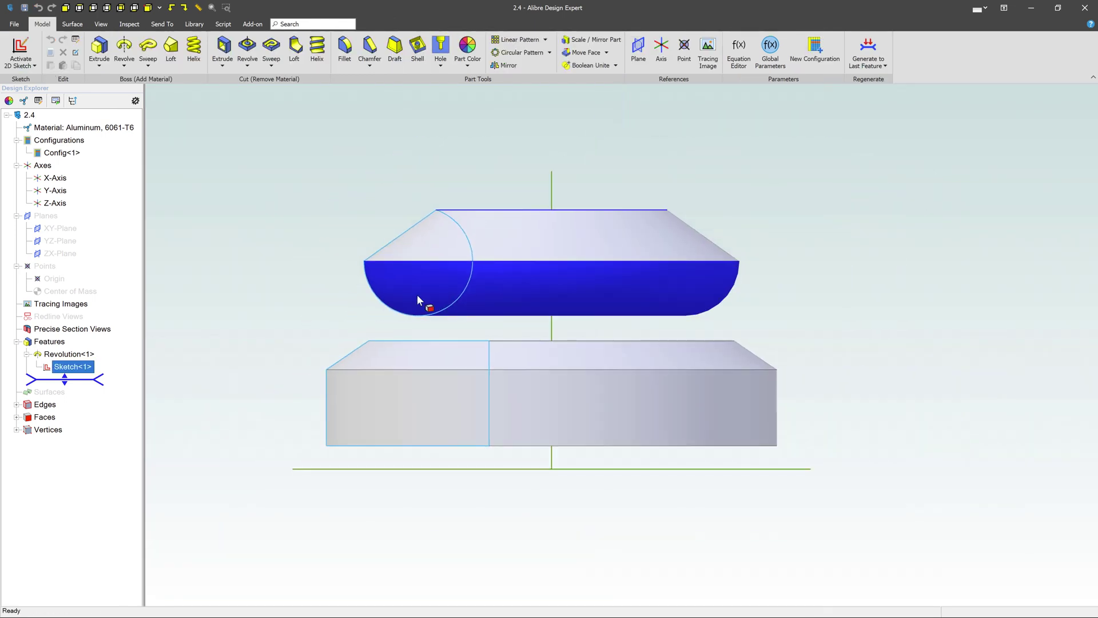
pyautogui.moveTo(336, 223)
pyautogui.mouseDown(button='middle')
pyautogui.moveTo(355, 240)
pyautogui.moveTo(344, 226)
pyautogui.moveTo(308, 233)
pyautogui.mouseUp(button='middle')
pyautogui.click(307, 233)
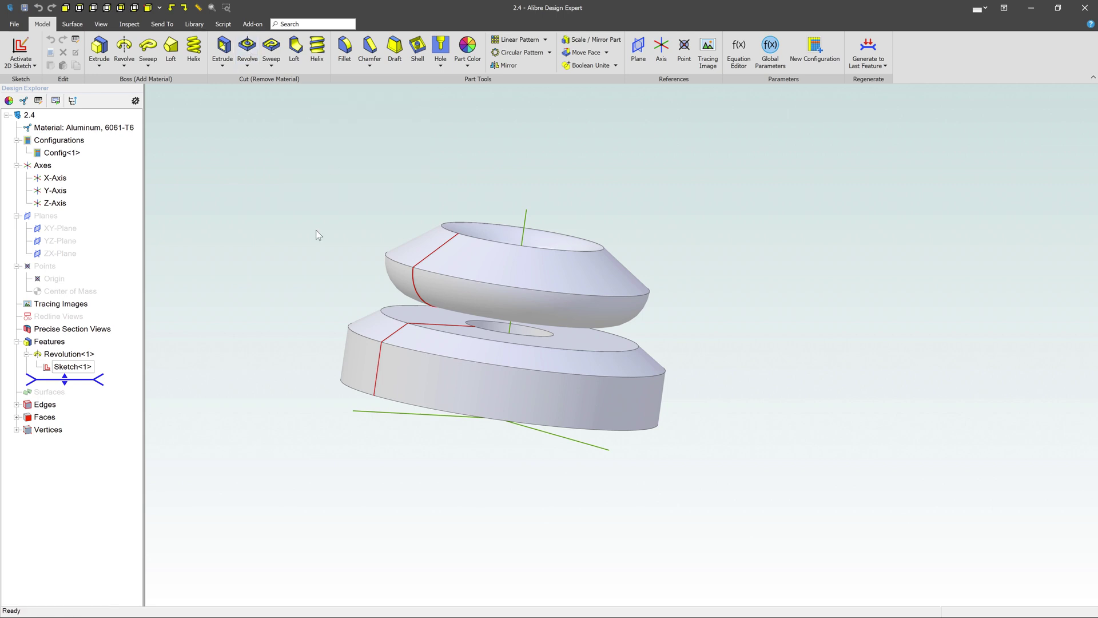
pyautogui.click(47, 230)
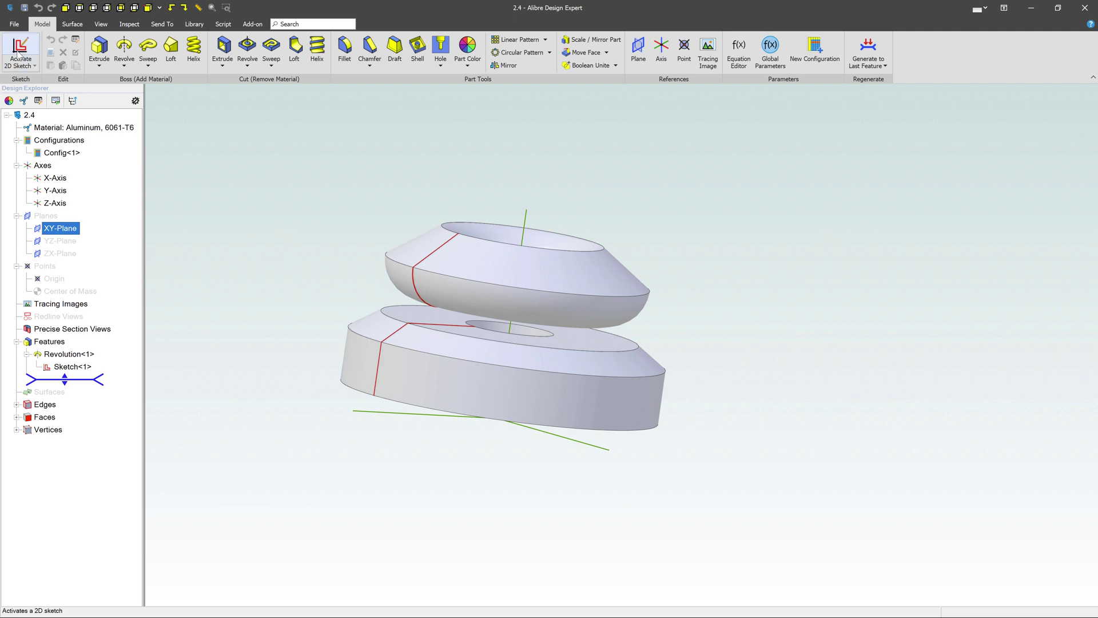
# - Sketch a rectangle on the XY-Plane covering the washer's lower outer edge
pyautogui.click(37, 66)
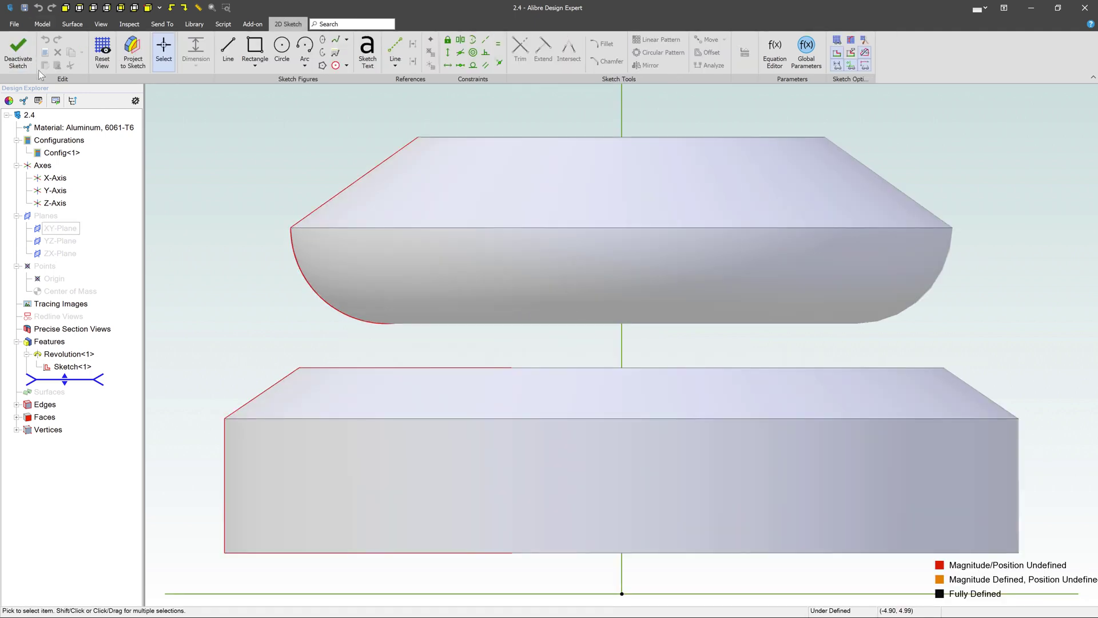
pyautogui.click(255, 45)
pyautogui.scroll(-5, 390, 361)
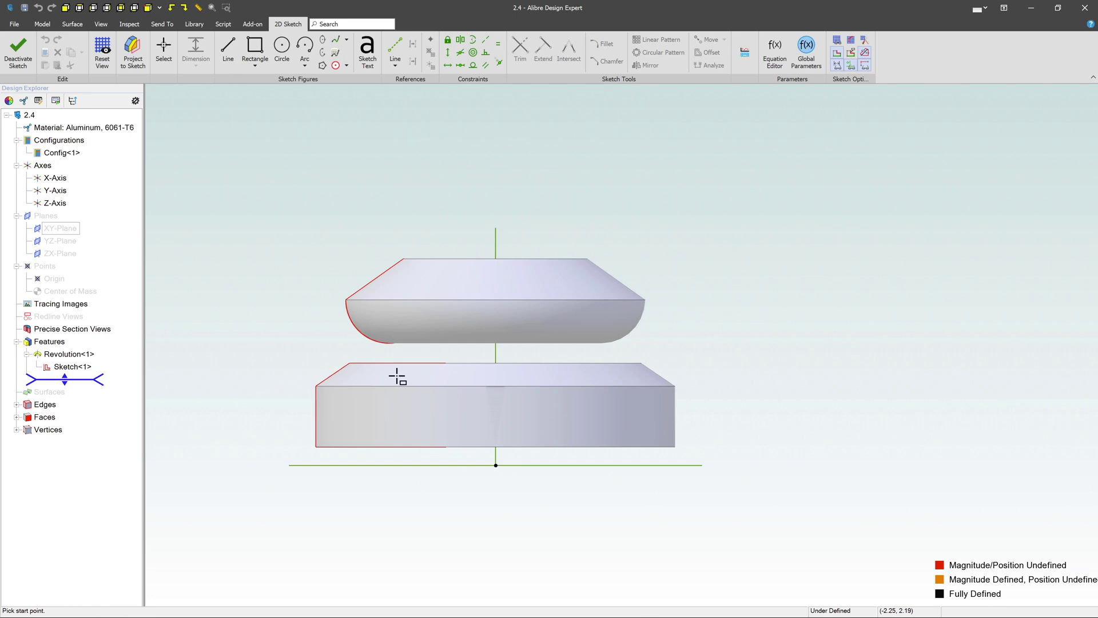
pyautogui.click(308, 408)
pyautogui.click(407, 484)
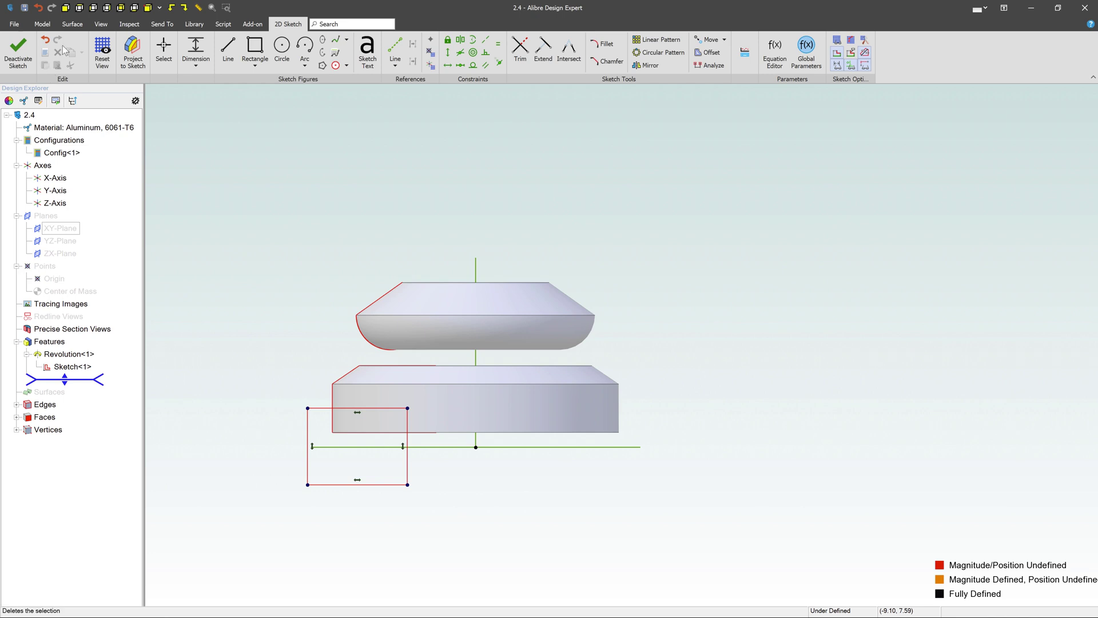
# - Revolve-cut the rectangle 360° about the Y-Axis as Revolution<2>
pyautogui.click(42, 24)
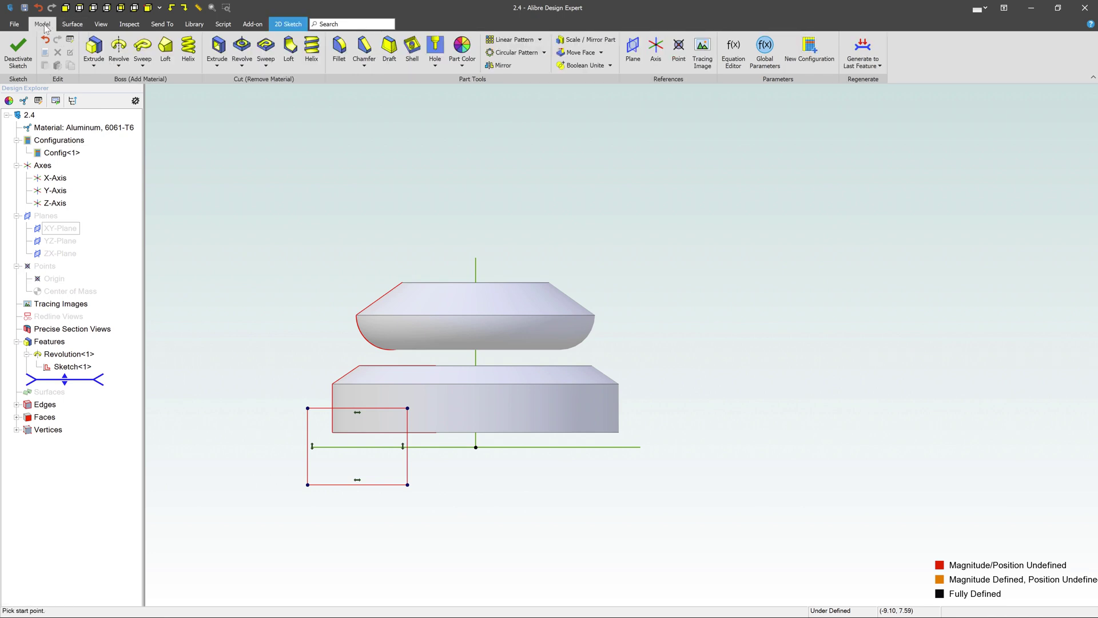
pyautogui.click(243, 50)
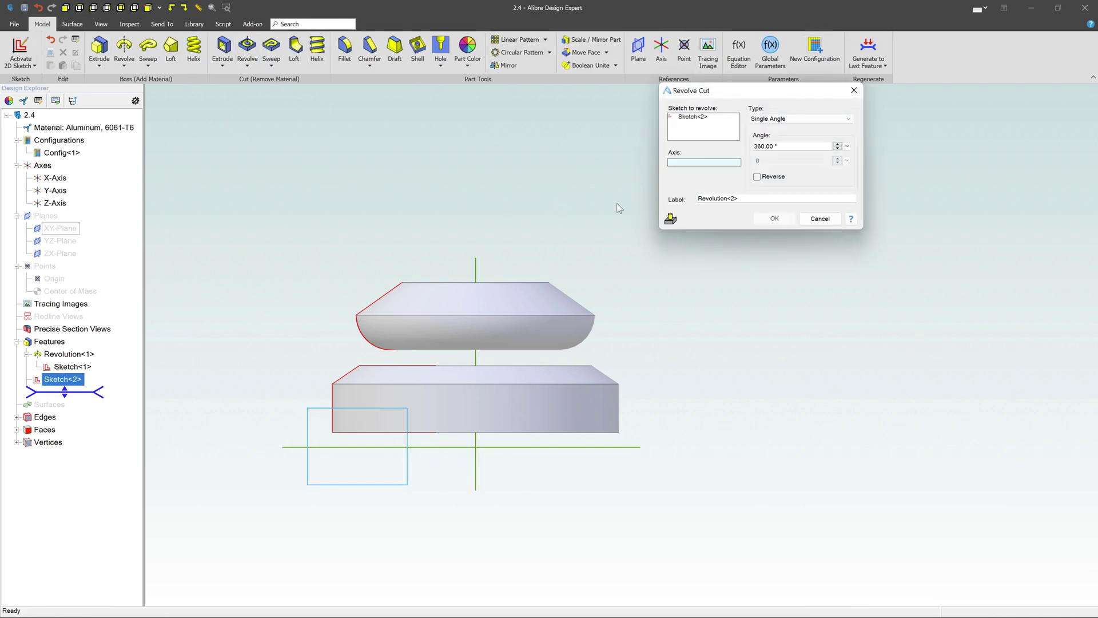
pyautogui.click(476, 483)
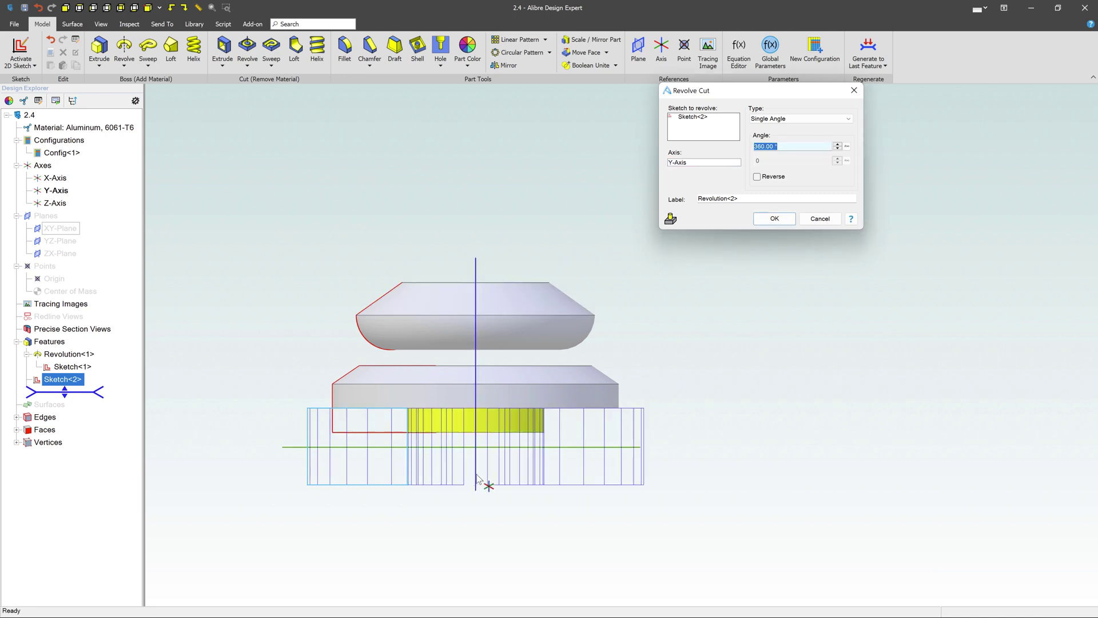
pyautogui.click(756, 223)
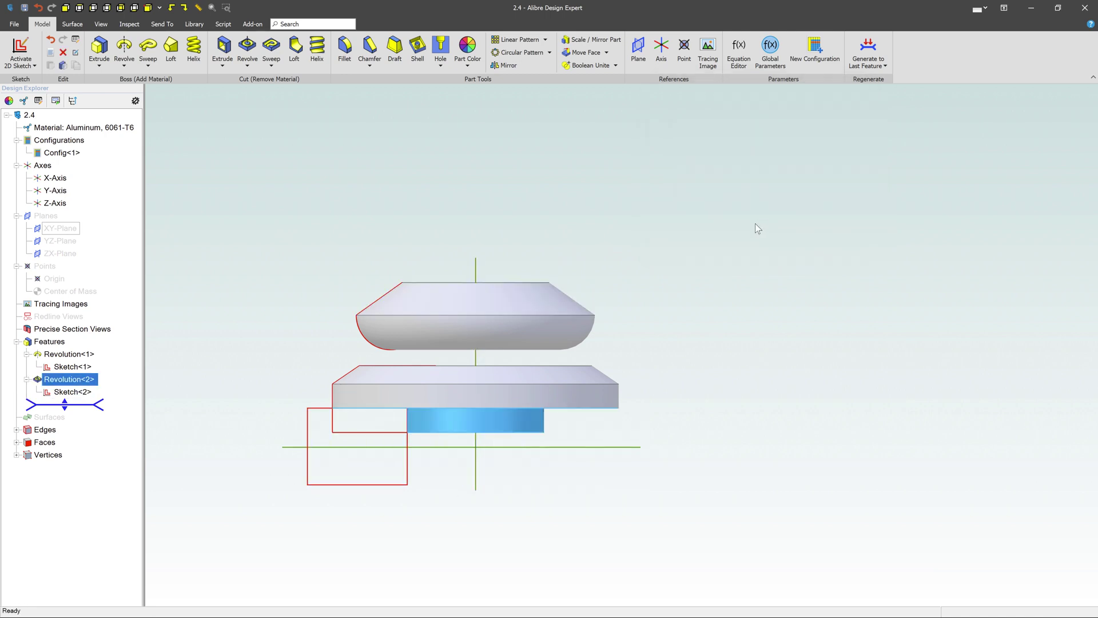
pyautogui.click(657, 277)
pyautogui.moveTo(658, 276); pyautogui.dragTo(651, 237, button='middle')
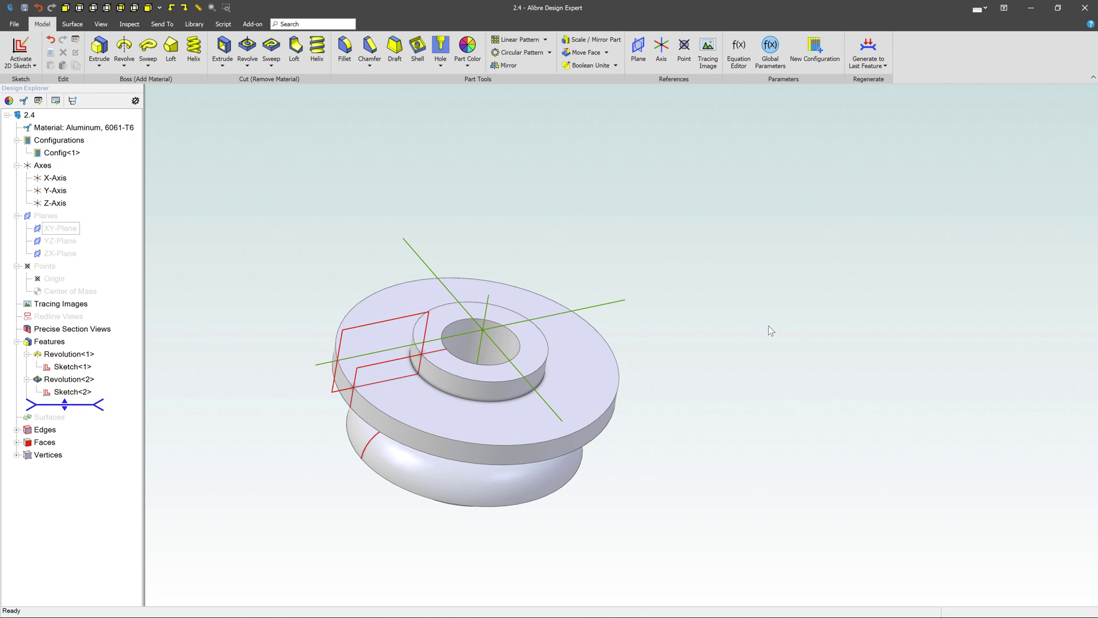
pyautogui.moveTo(704, 414)
pyautogui.mouseDown(button='middle')
pyautogui.moveTo(691, 392)
pyautogui.moveTo(646, 420)
pyautogui.moveTo(674, 422)
pyautogui.moveTo(688, 410)
pyautogui.mouseUp(button='middle')
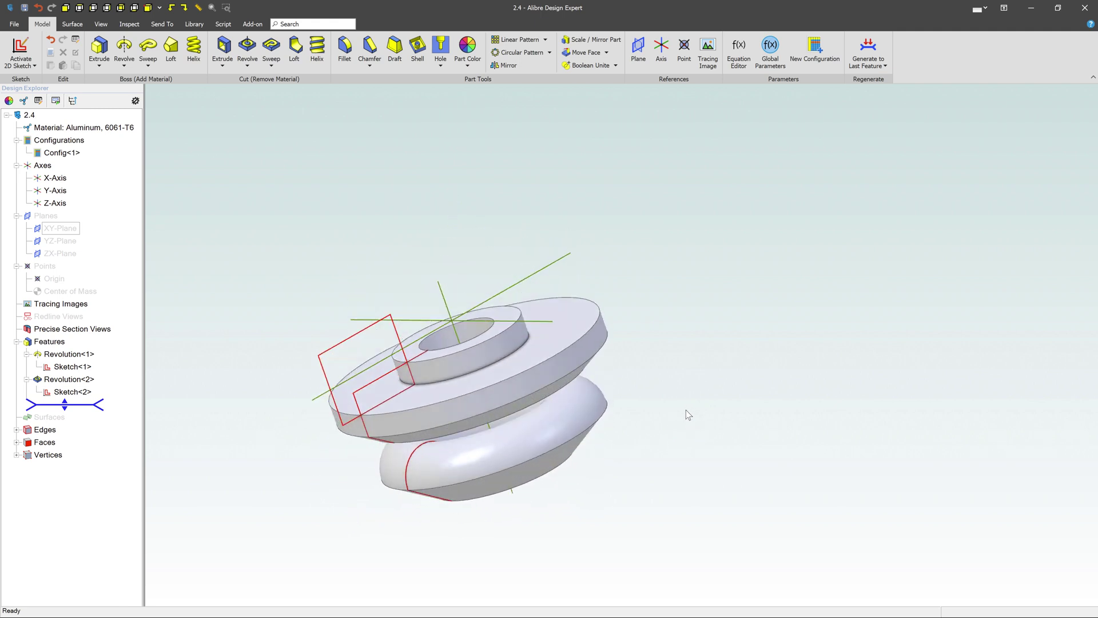